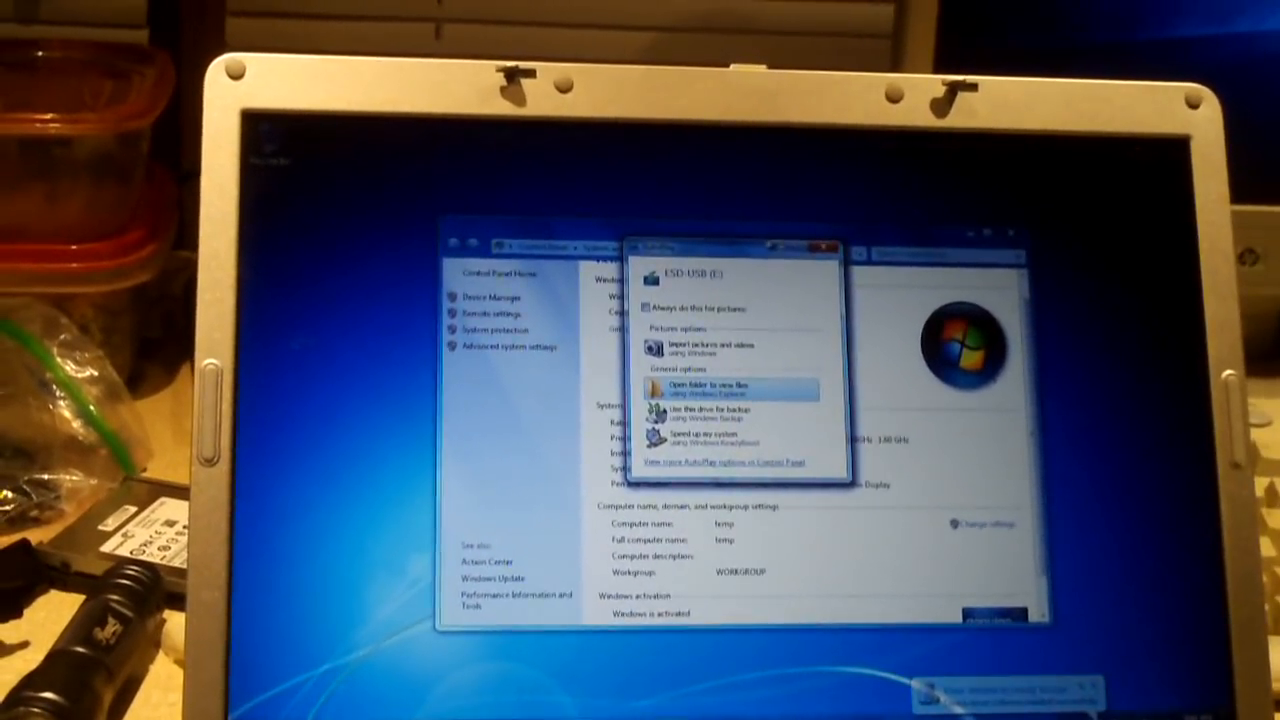
Browse the USB drive's files and let the Windows 10 setup program run past User Account Control
left_click(730, 358)
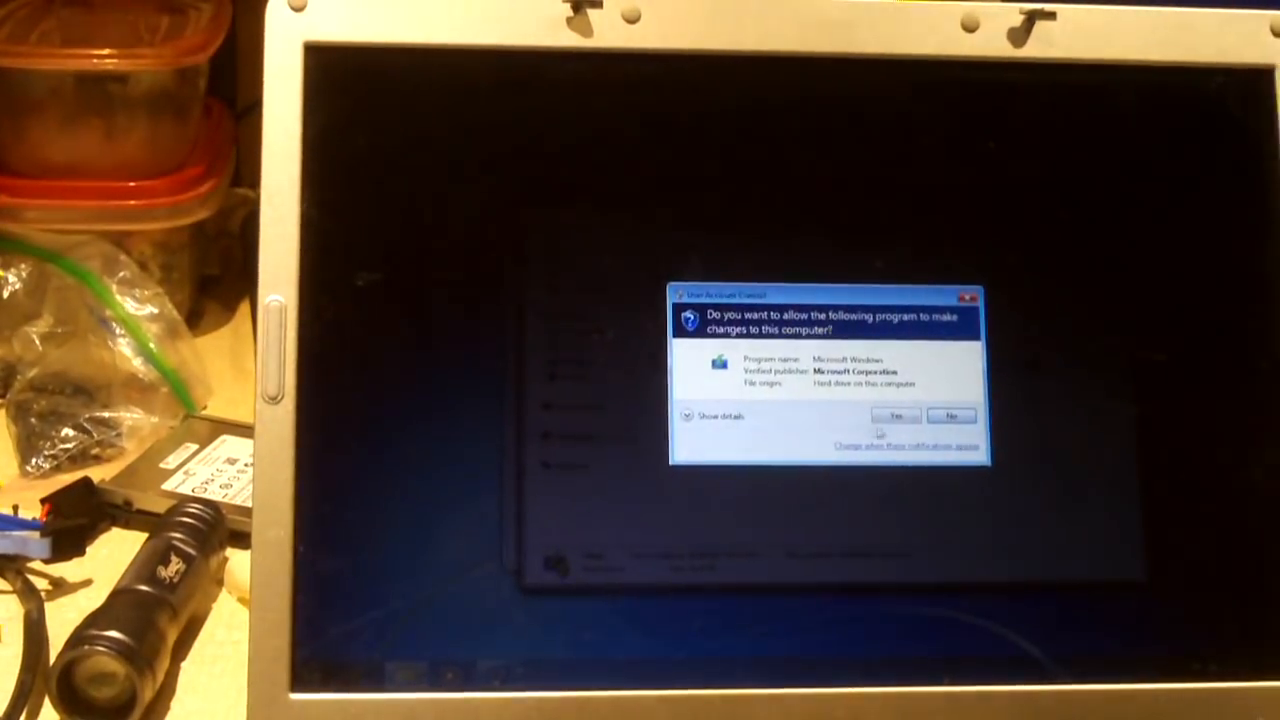
left_click(903, 419)
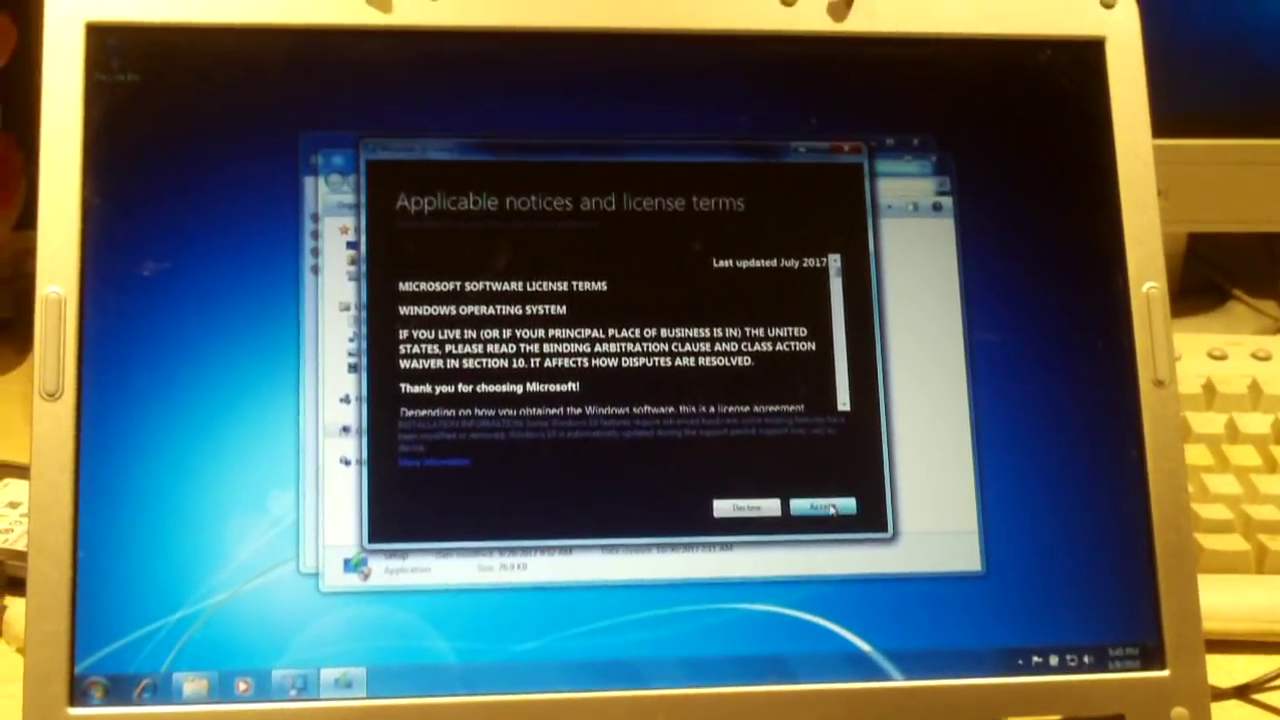
Accept the license terms, keep nothing from the old system, and start installing Windows 10 Pro
left_click(822, 508)
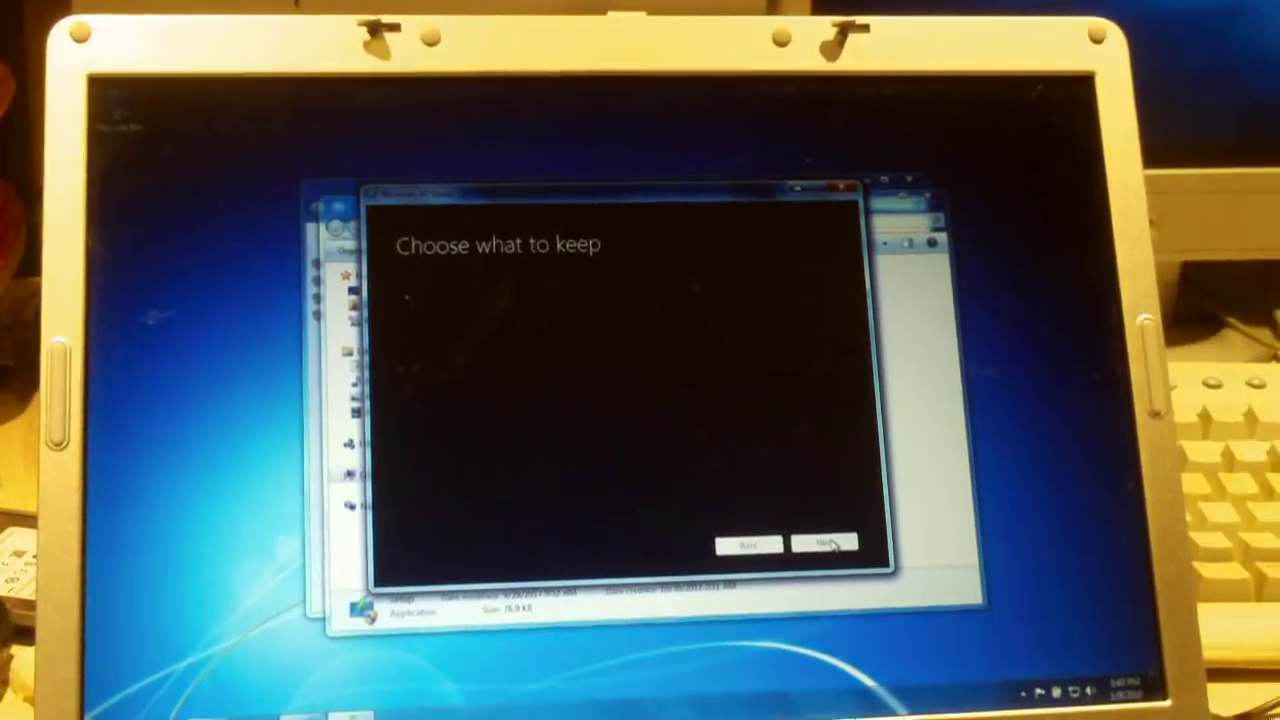
left_click(836, 528)
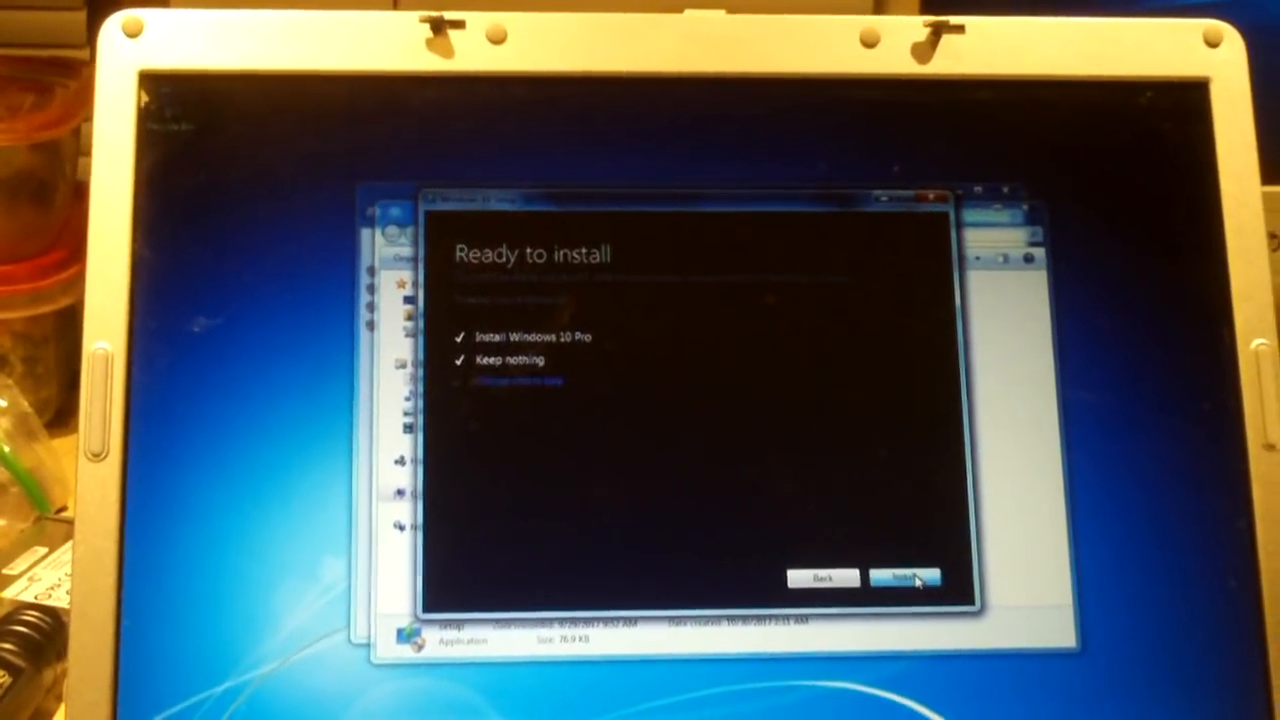
left_click(886, 575)
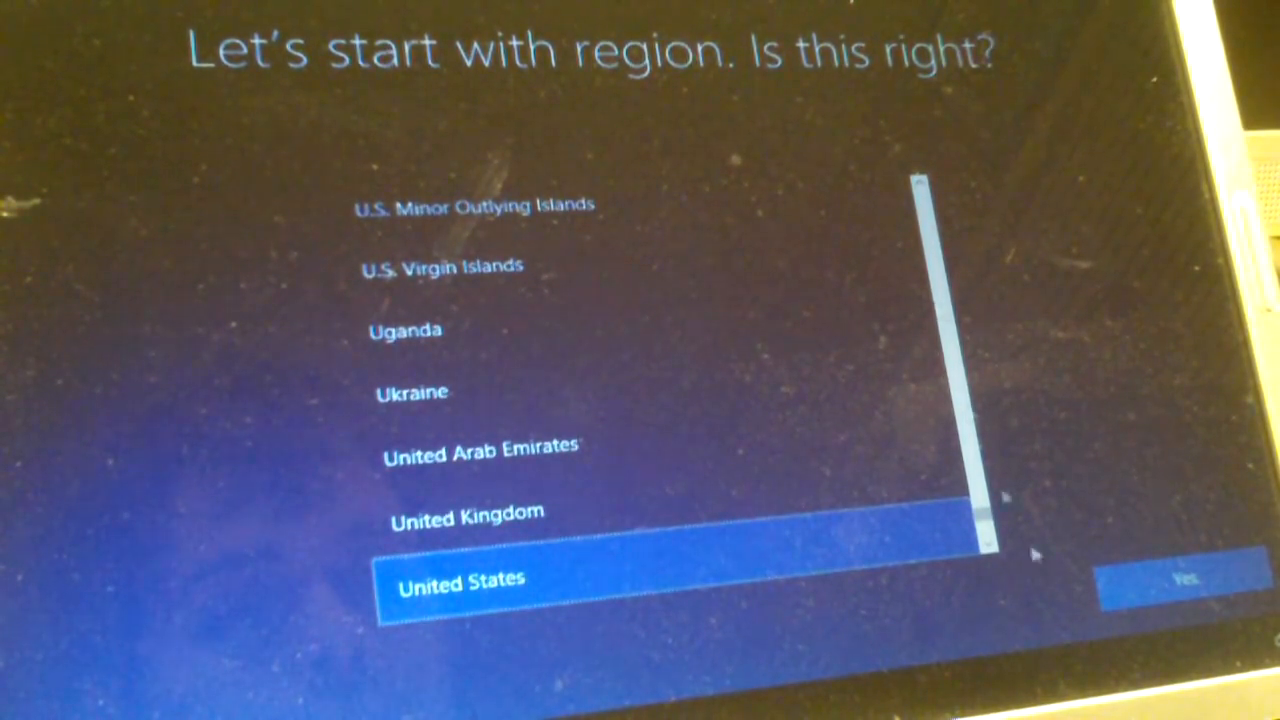
Confirm United States as the region and create a local account named User with no password
left_click(1176, 588)
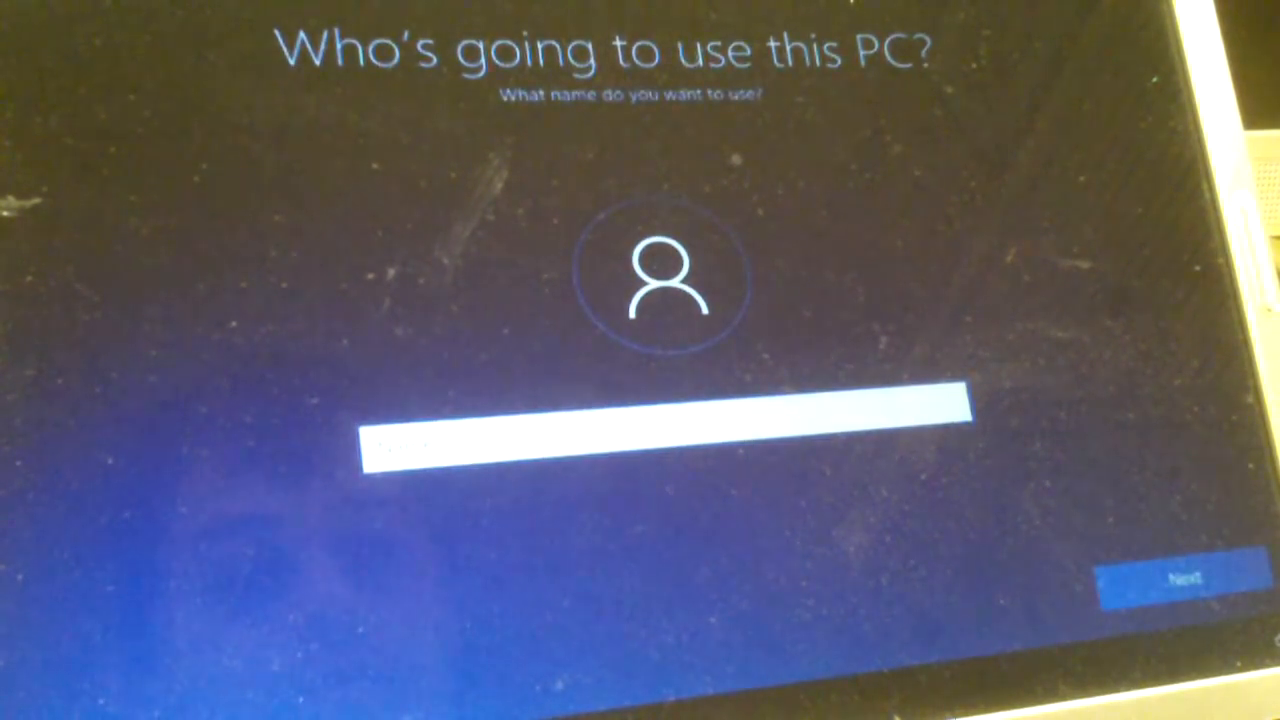
type("Us")
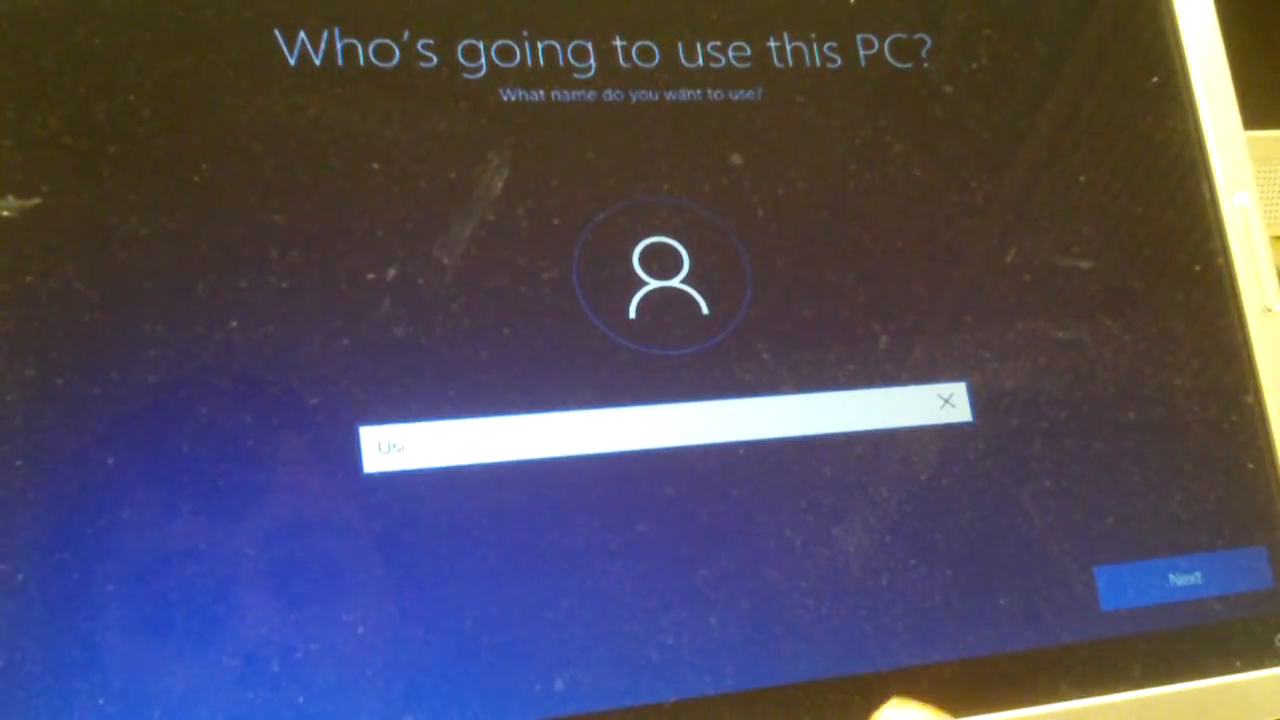
type("er")
left_click(1128, 591)
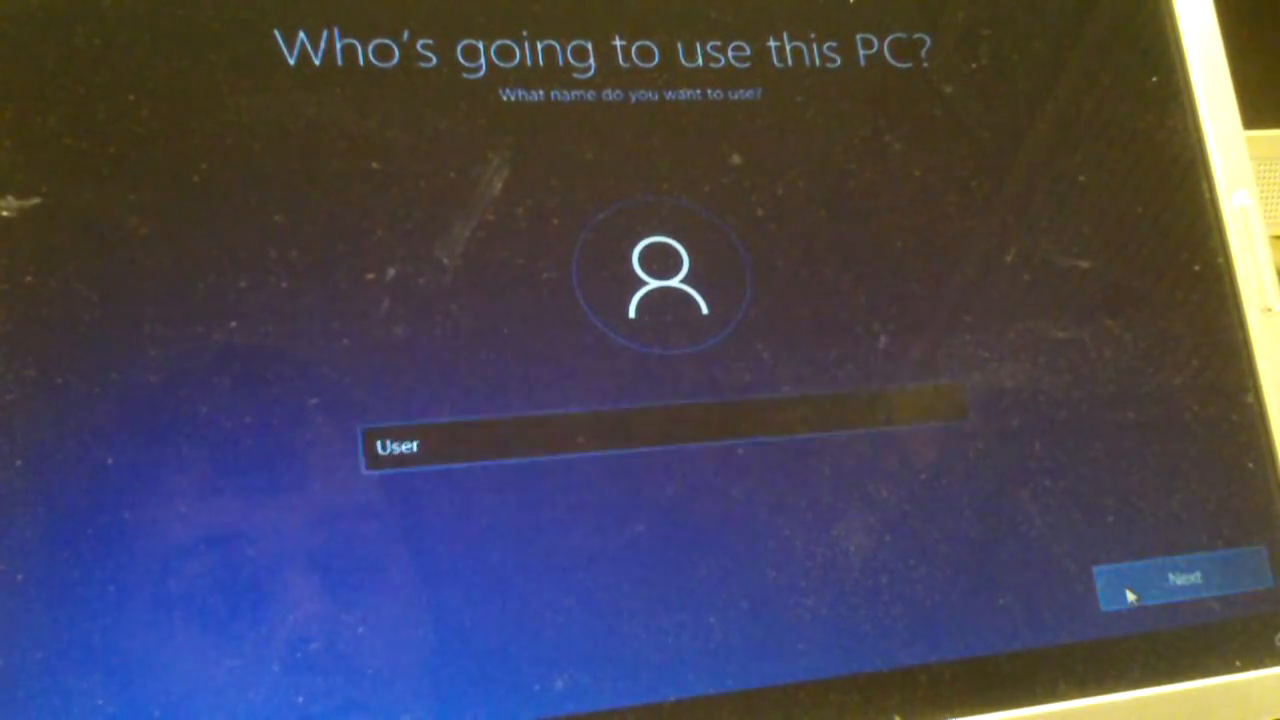
left_click(1128, 595)
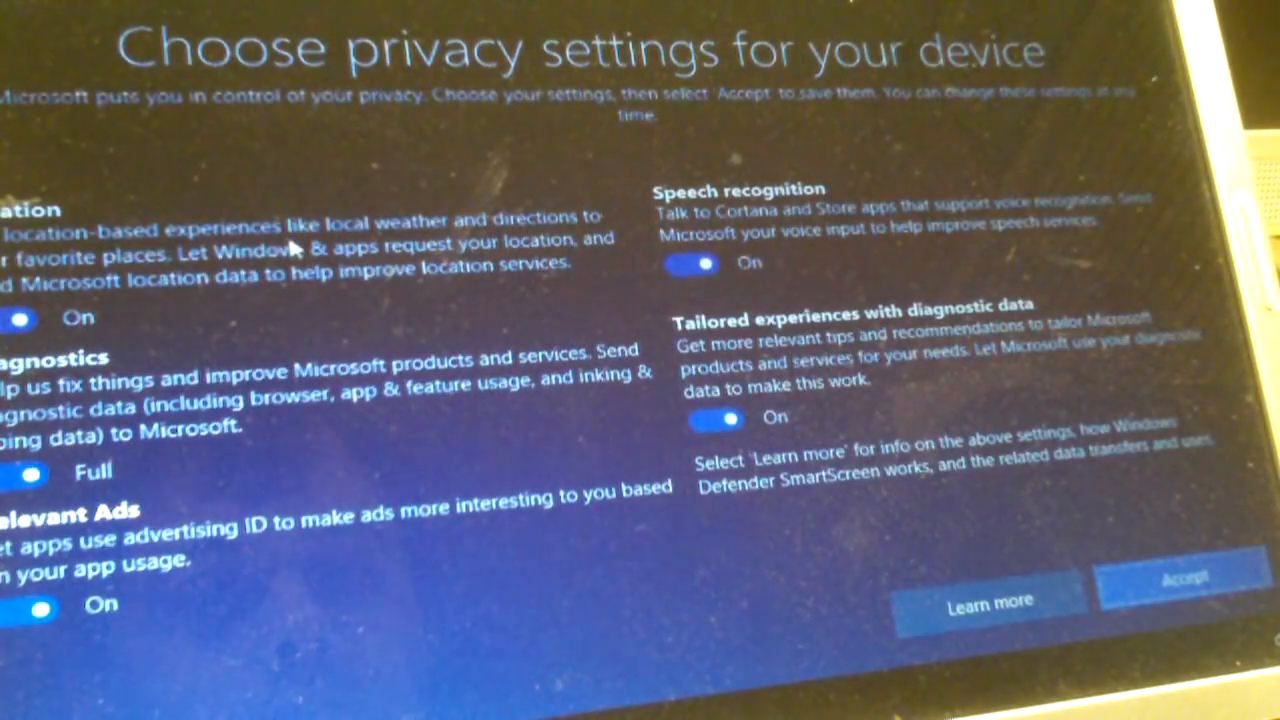
Turn off location, relevant ads, speech recognition and tailored experiences, set diagnostics to Basic, and accept
left_click(20, 292)
left_click(151, 424)
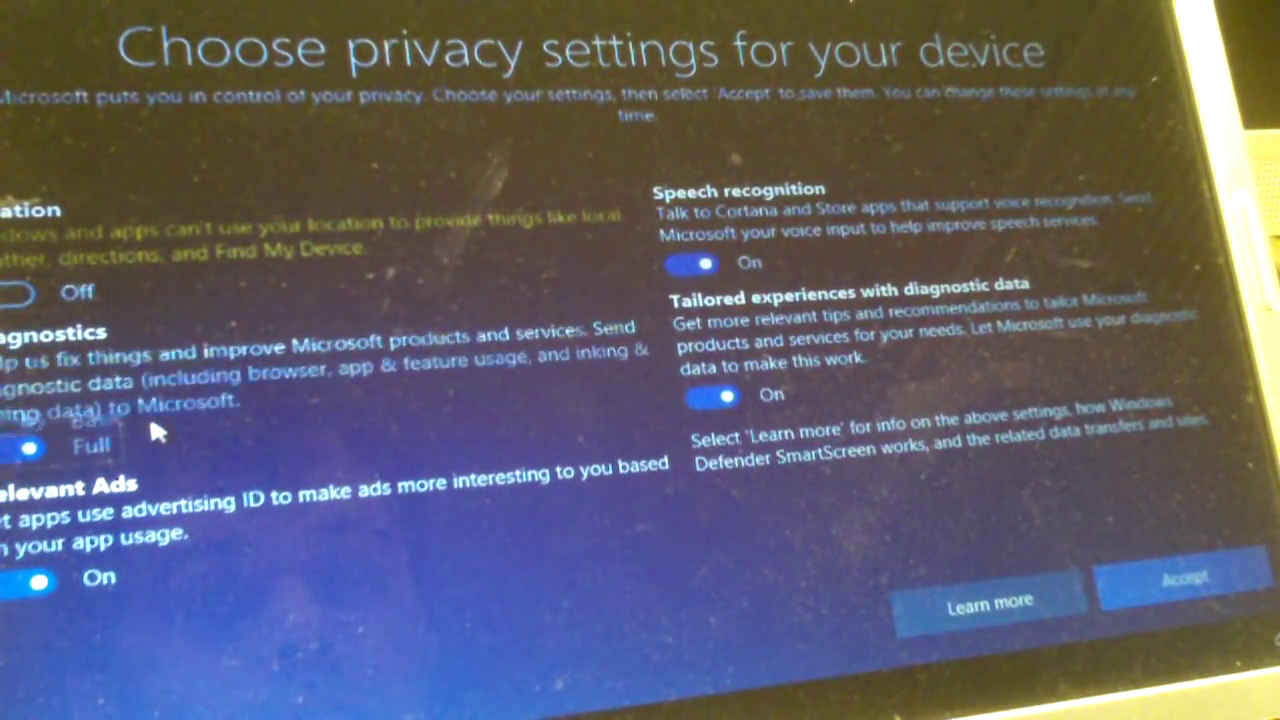
left_click(162, 490)
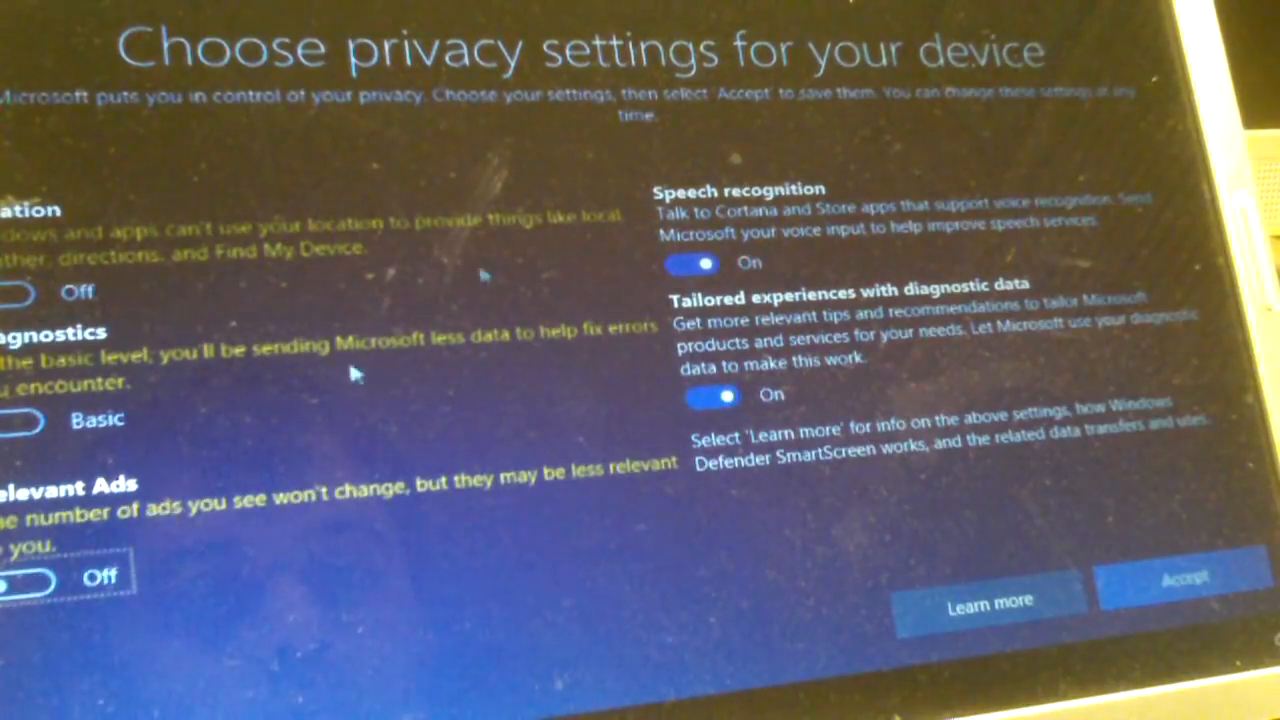
left_click(700, 265)
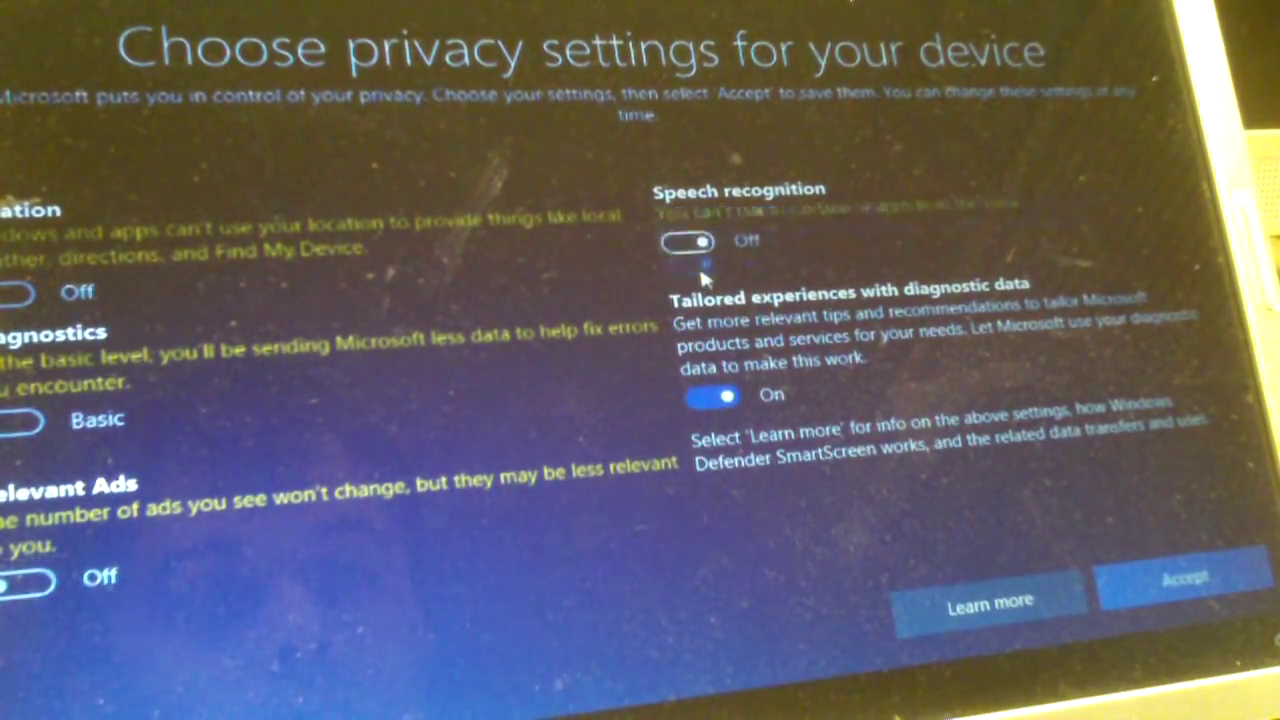
left_click(712, 396)
left_click(1157, 583)
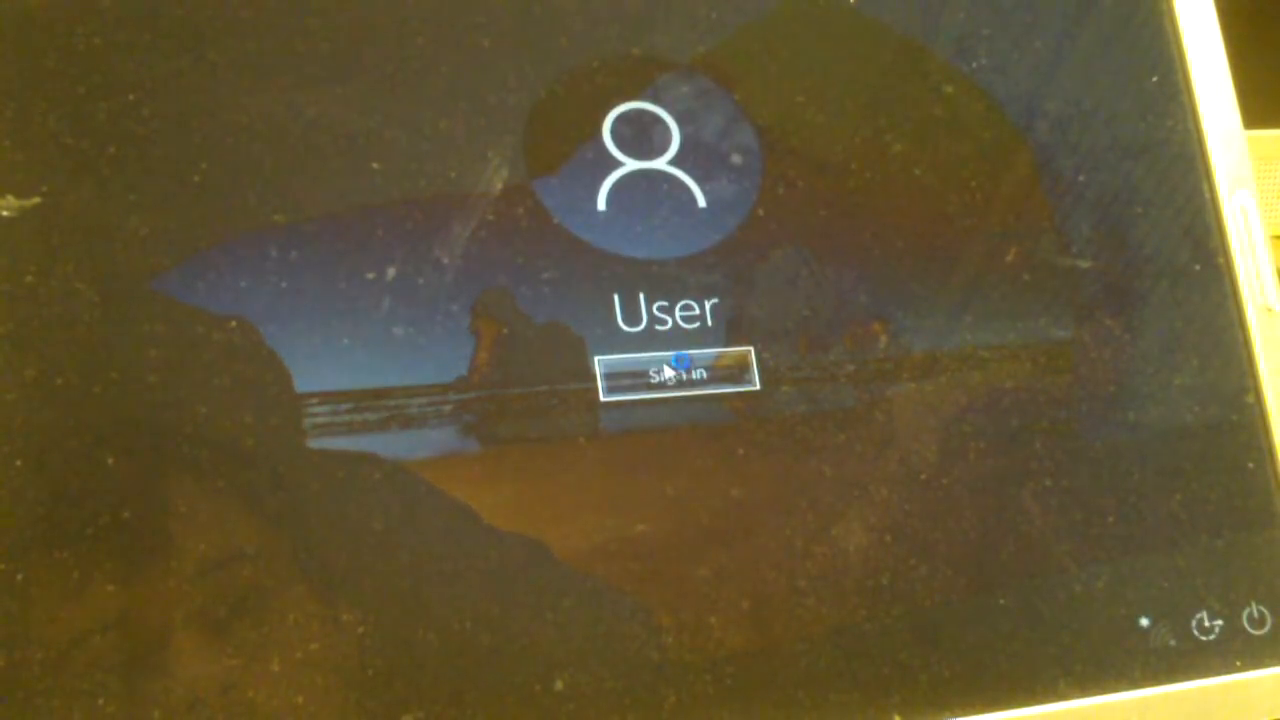
Sign in as User to reach the new Windows 10 desktop
left_click(667, 379)
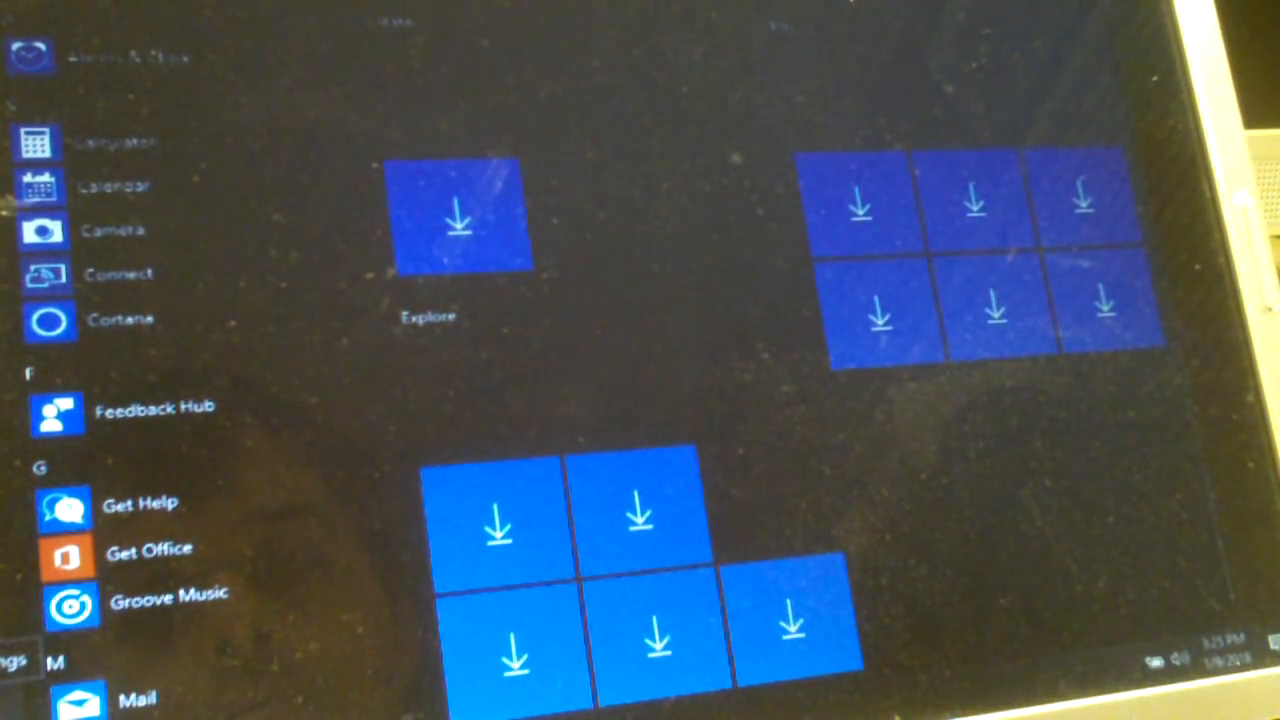
Bring up Windows Settings from the Start menu
left_click(8, 660)
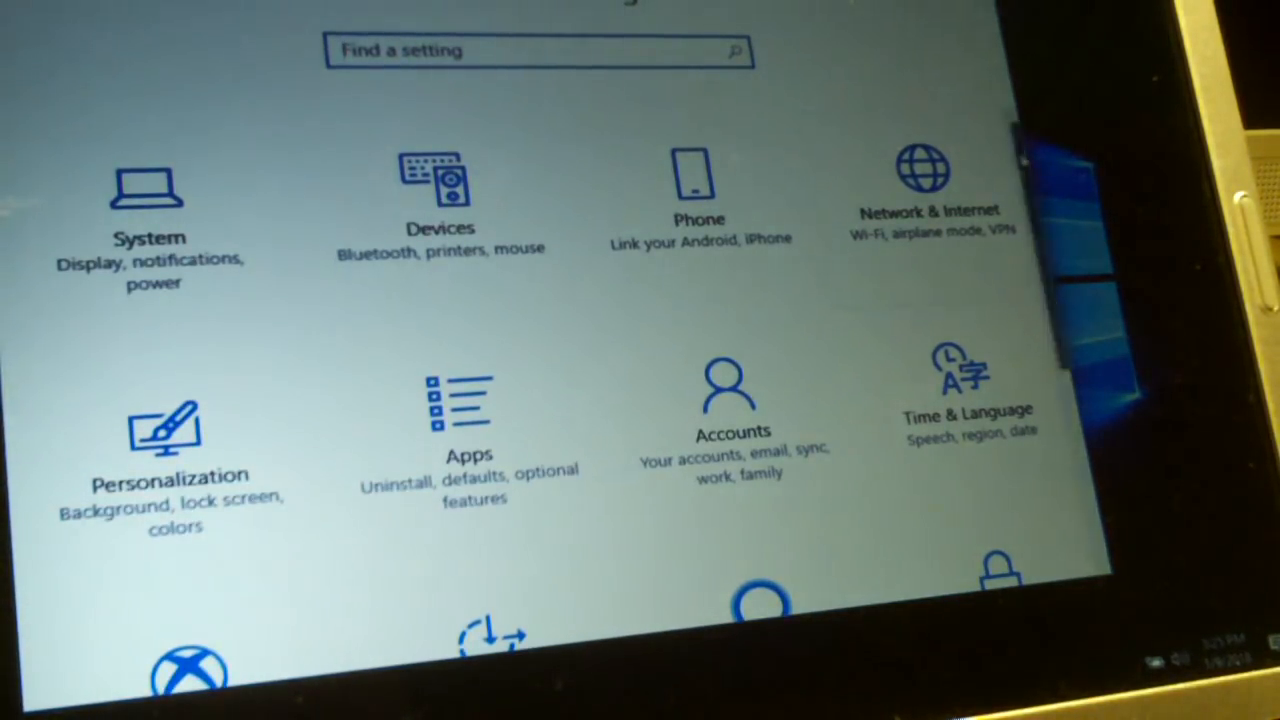
scroll(550, 350, "down", 3)
scroll(550, 400, "down", 5)
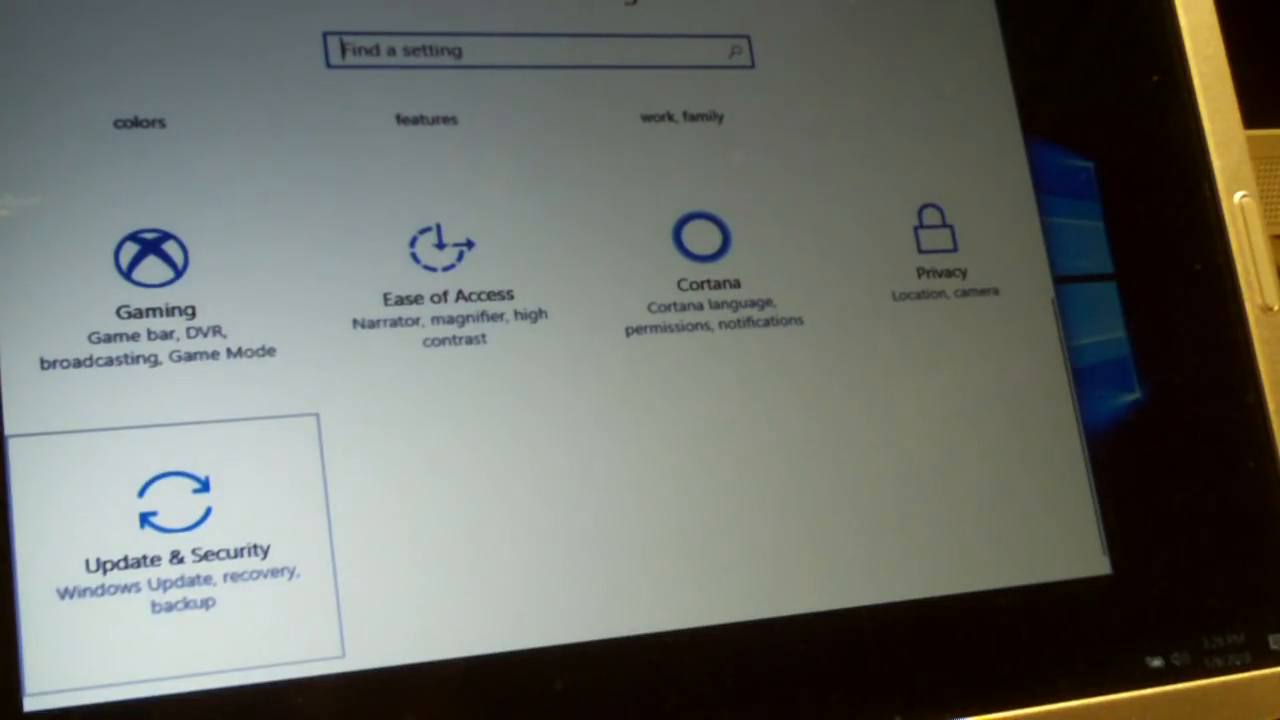
Go to Update & Security, Activation, showing Windows 10 Pro activated with a digital license
left_click(175, 530)
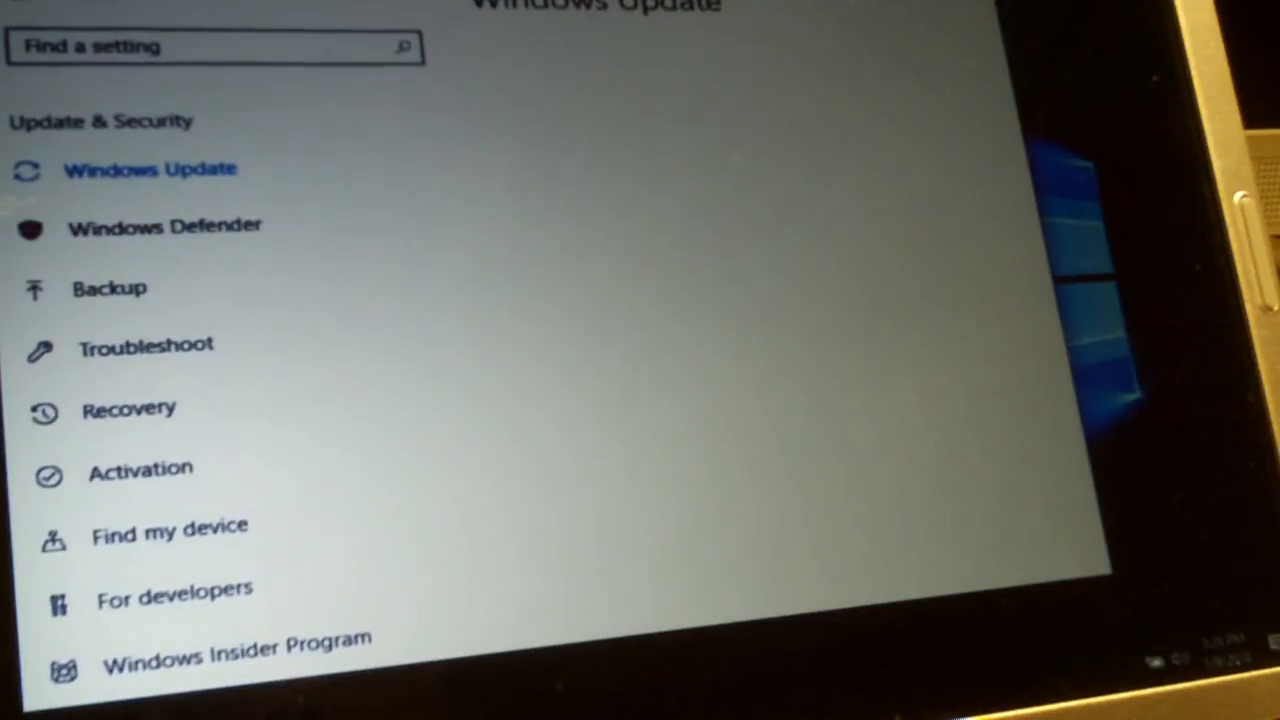
left_click(115, 476)
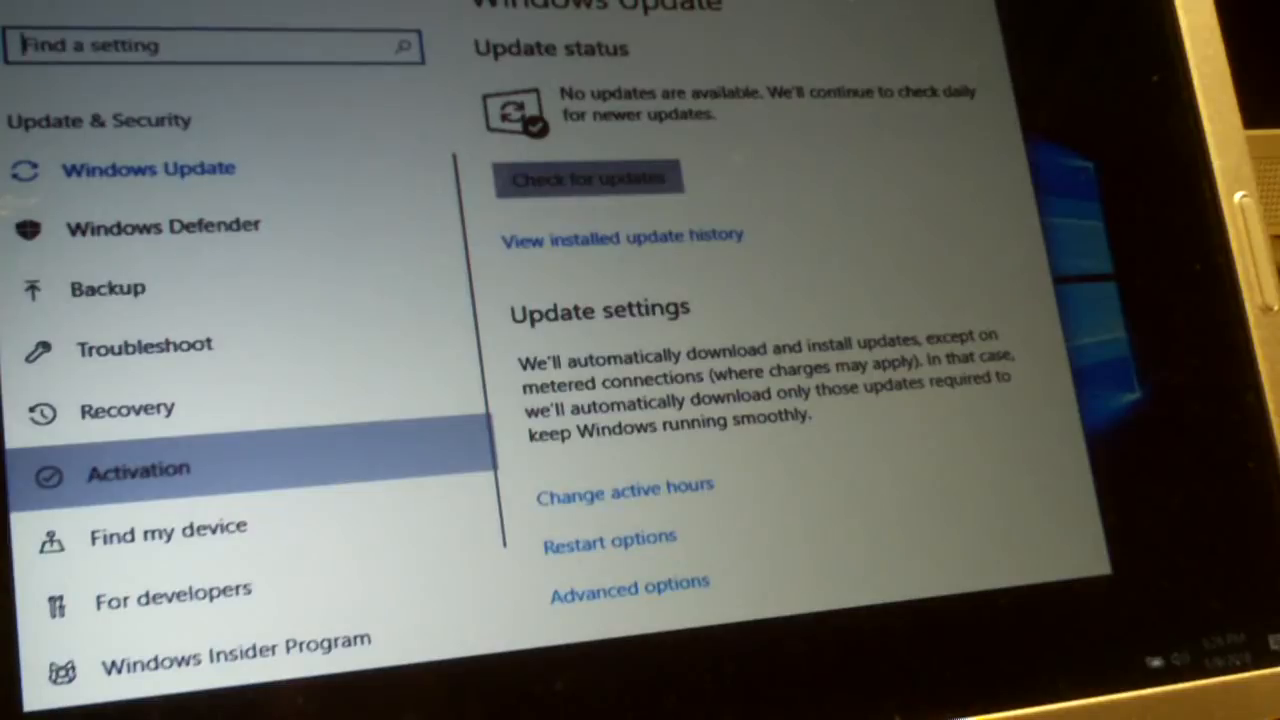
left_click(209, 360)
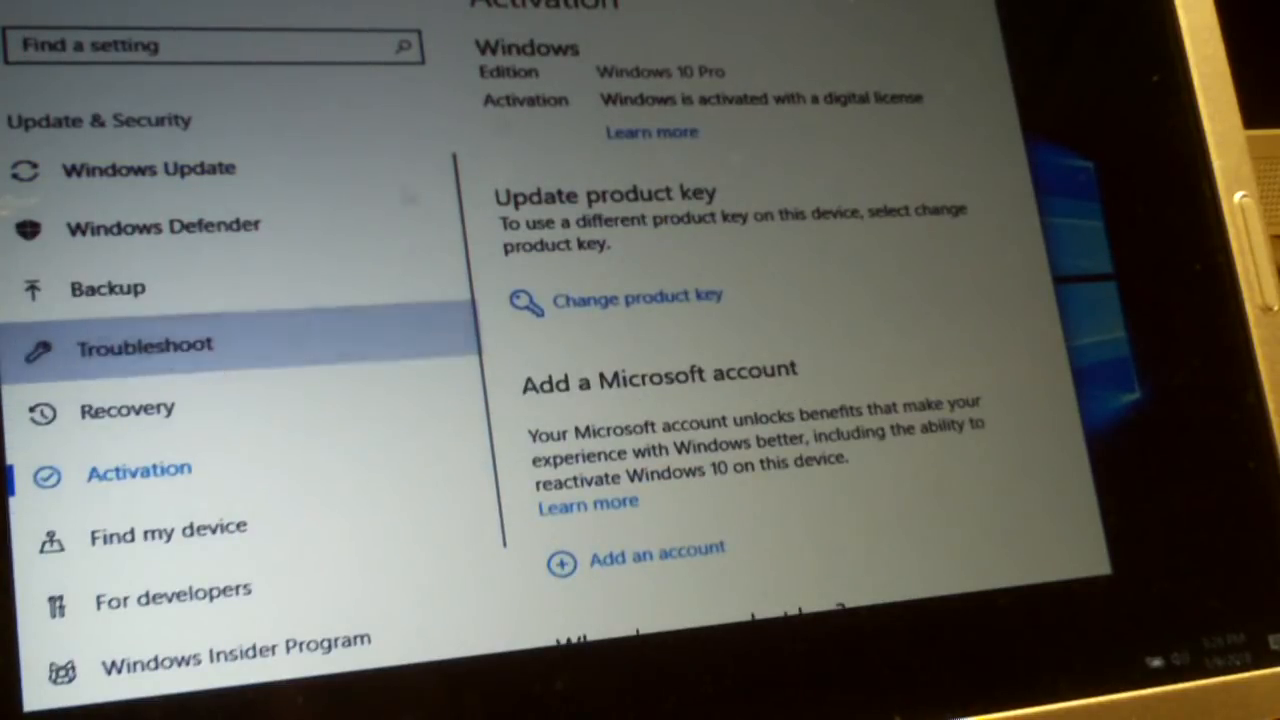